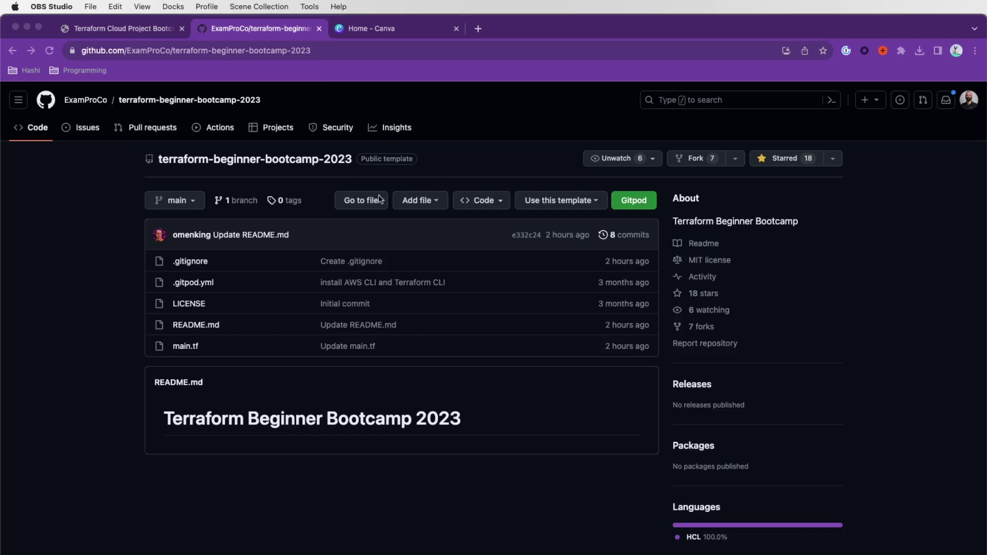
In Chrome, start a new repository from the terraform-beginner-bootcamp-2023 template, owned by mistwire.
{"action": "key", "text": "super+Tab"}
{"action": "left_click", "coordinate": [582, 202]}
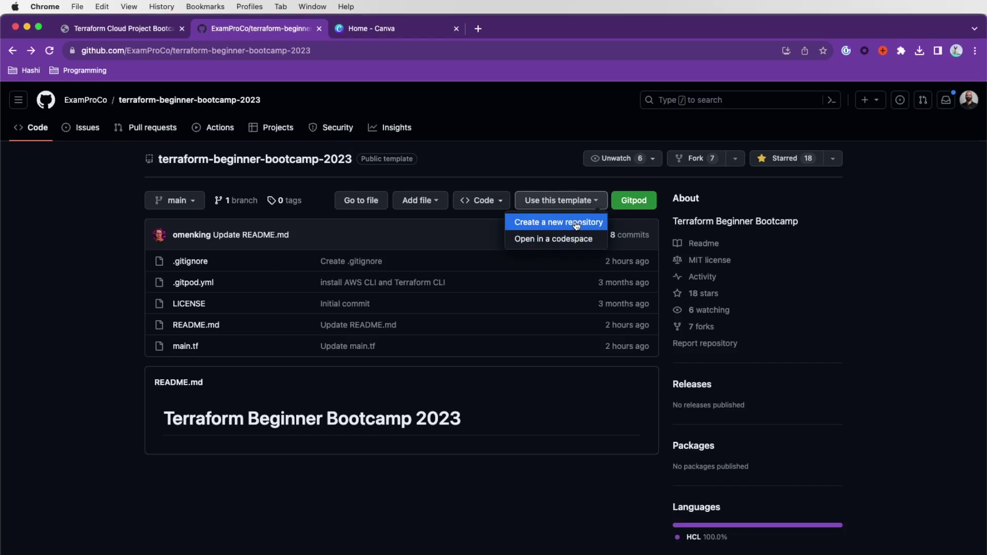
{"action": "left_click", "coordinate": [575, 223]}
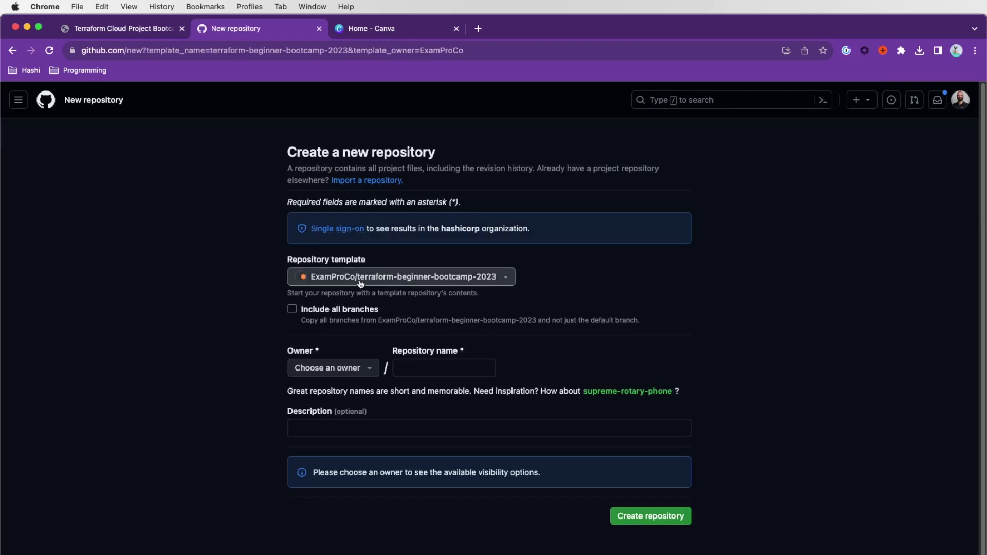
{"action": "left_click", "coordinate": [359, 369]}
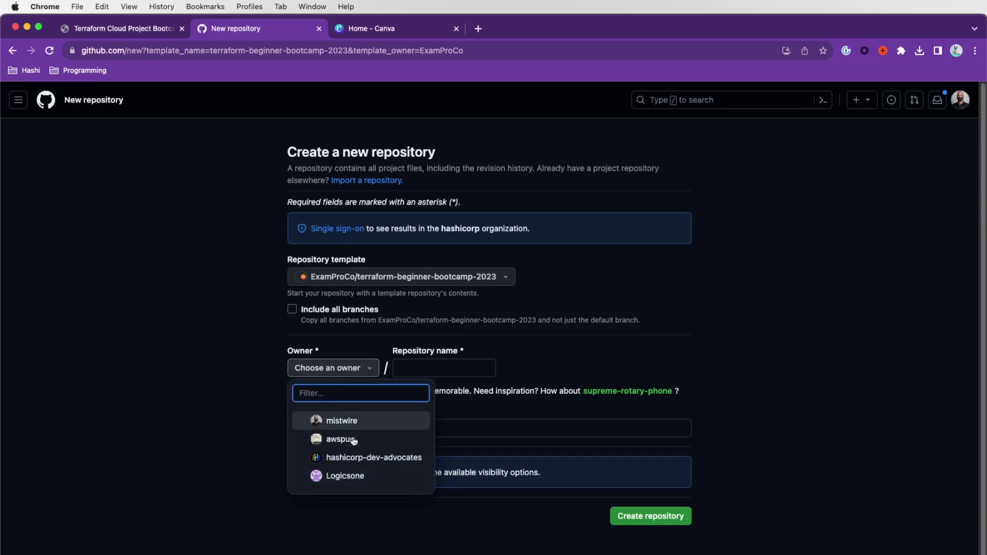
{"action": "left_click", "coordinate": [345, 420]}
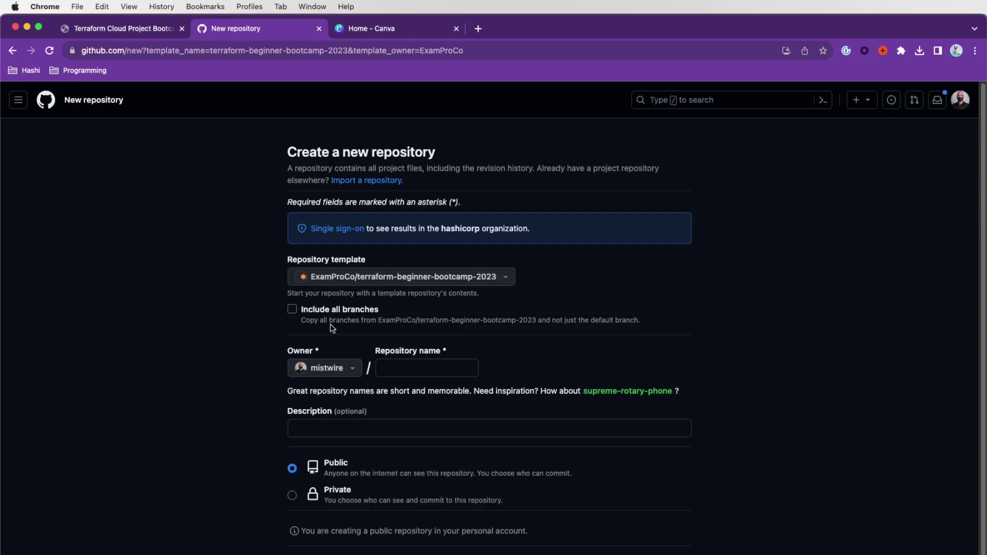
Enter the repository name terraform-beginner-bootcamp-2023, deleting a mistyped trailing letter.
{"action": "left_click", "coordinate": [402, 369]}
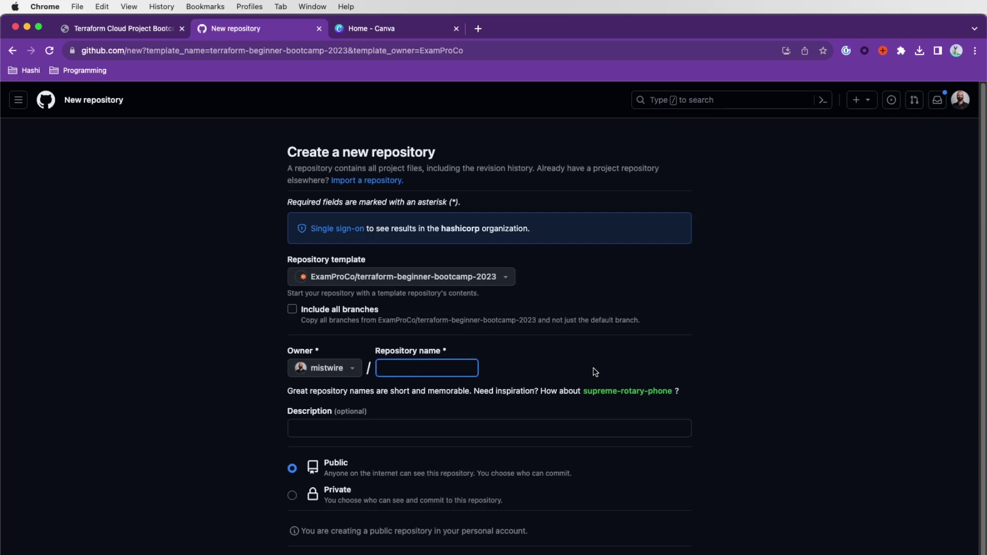
{"action": "type", "text": "terraform"}
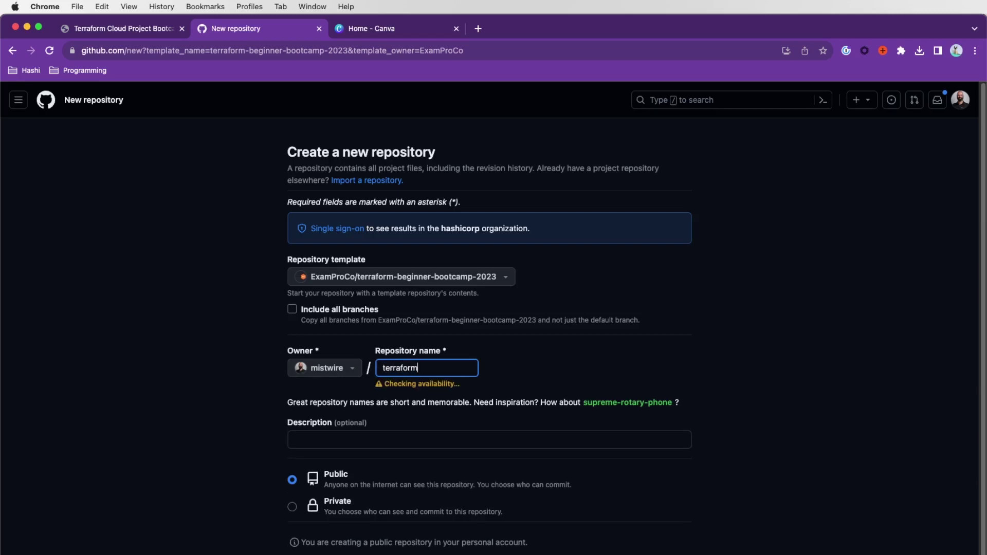
{"action": "type", "text": "-g"}
{"action": "key", "text": "BackSpace"}
{"action": "type", "text": "eginner"}
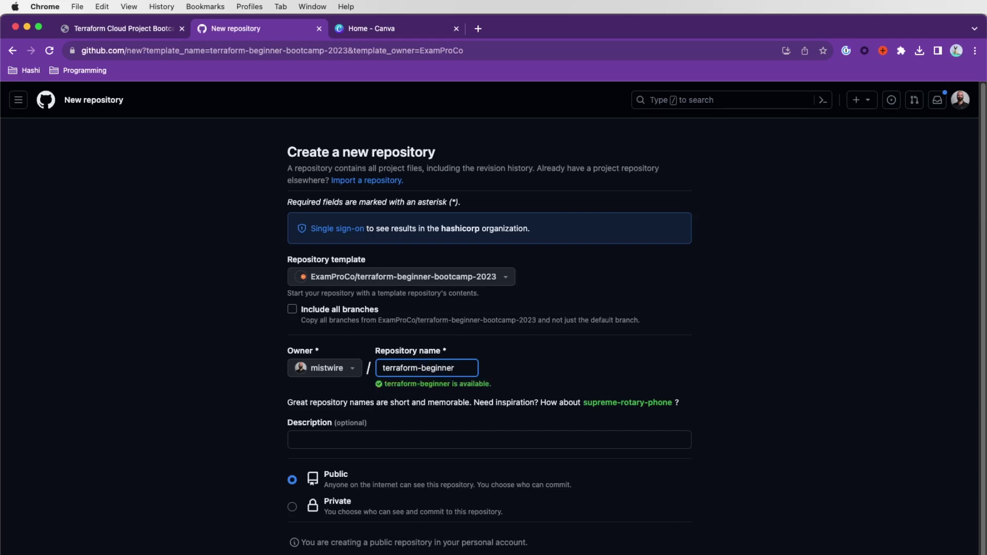
{"action": "type", "text": "-bootcamp"}
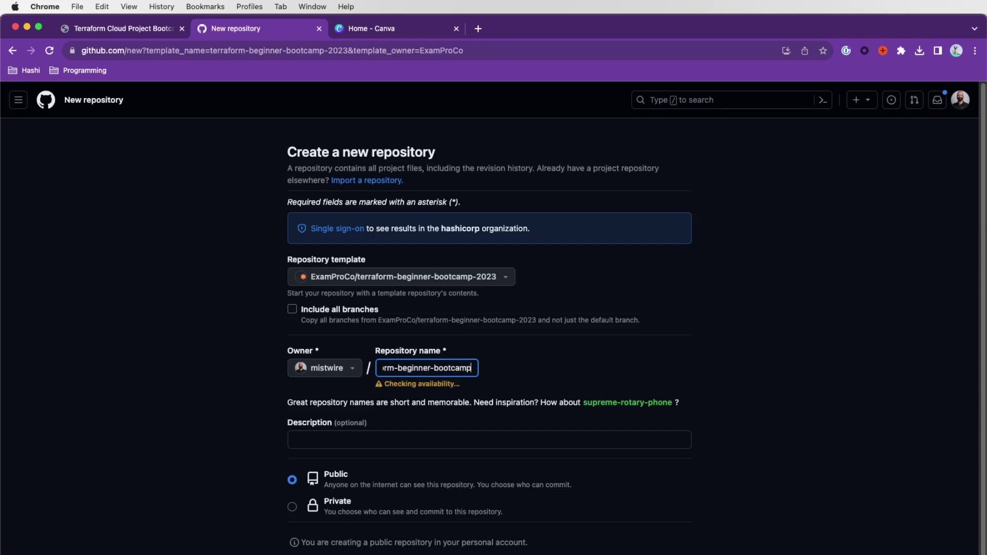
{"action": "type", "text": "-2023"}
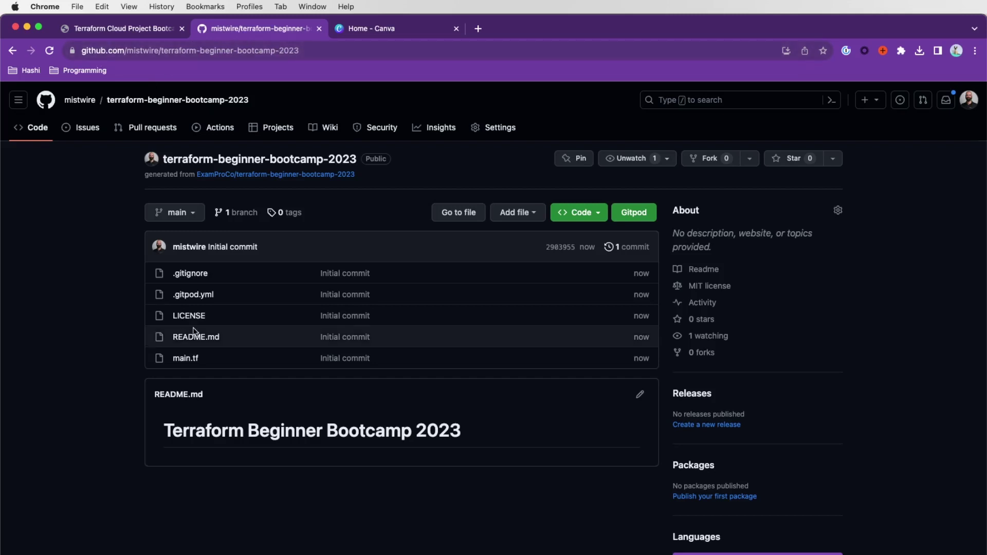
Go to the Settings page of mistwire/terraform-beginner-bootcamp-2023.
{"action": "left_click", "coordinate": [494, 128]}
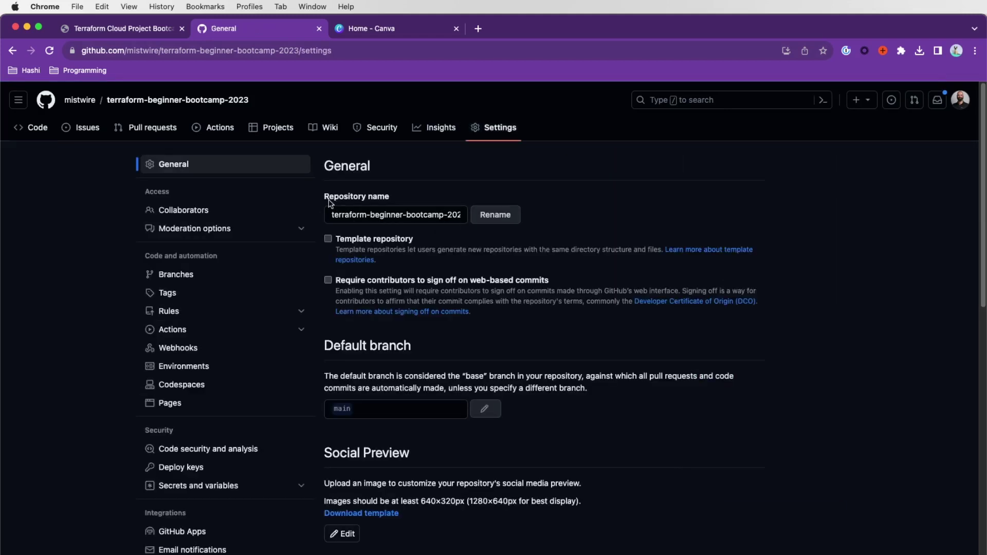